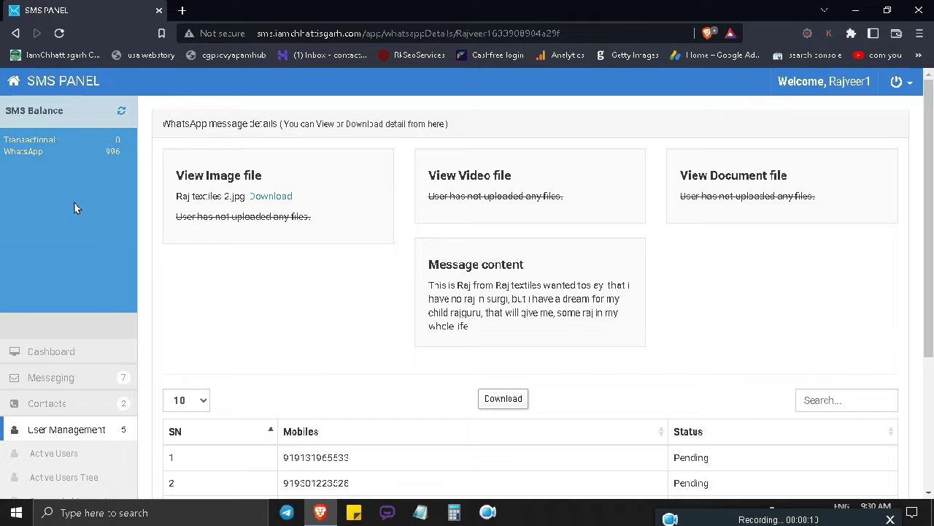
Return to the SMS PANEL Dashboard and highlight its web address
{"action": "left_click", "coordinate": [44, 80]}
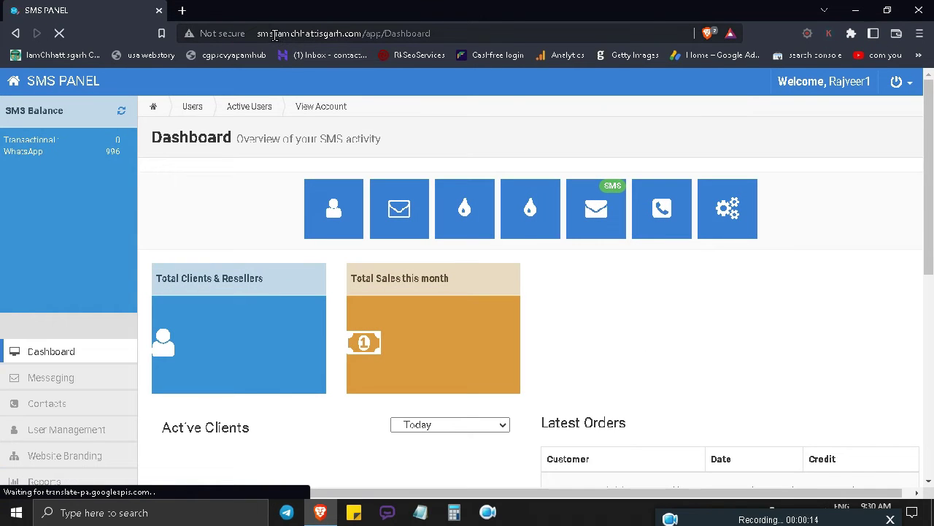
{"action": "left_click", "coordinate": [360, 33]}
Highlight the site's domain name in the address bar
{"action": "left_click", "coordinate": [361, 33]}
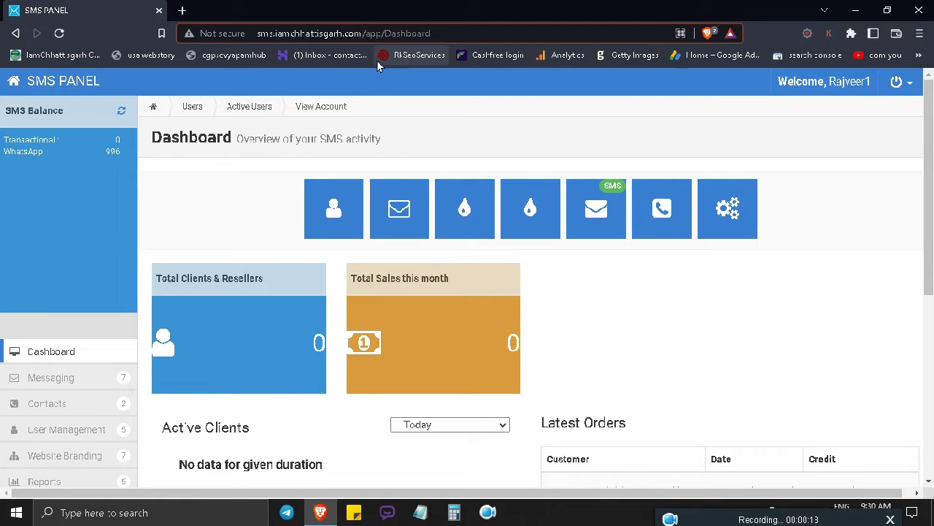
{"action": "left_click", "coordinate": [361, 35]}
{"action": "left_click_drag", "start_coordinate": [361, 36], "coordinate": [275, 33]}
{"action": "left_click", "coordinate": [467, 33]}
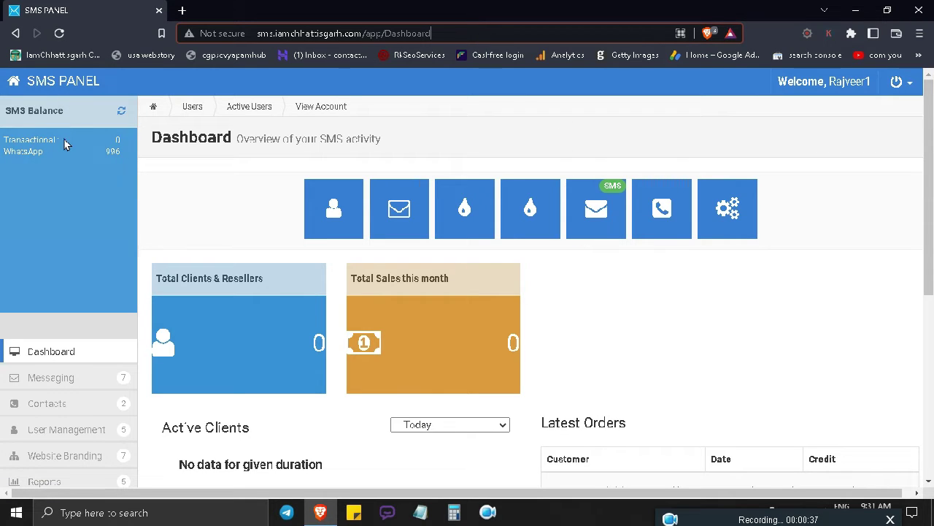
Highlight the Transactional and 996 WhatsApp balances, then expand the Messaging submenu
{"action": "left_click_drag", "start_coordinate": [66, 141], "coordinate": [4, 139]}
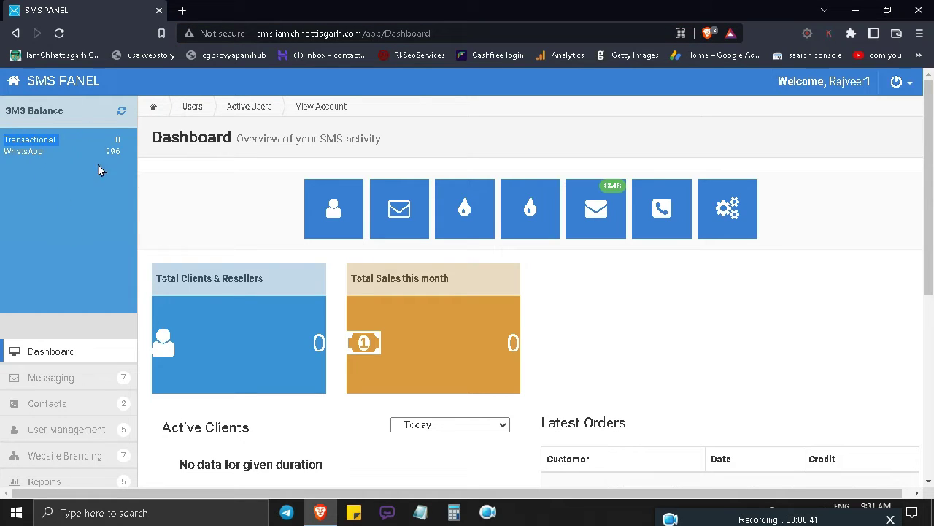
{"action": "left_click", "coordinate": [111, 136]}
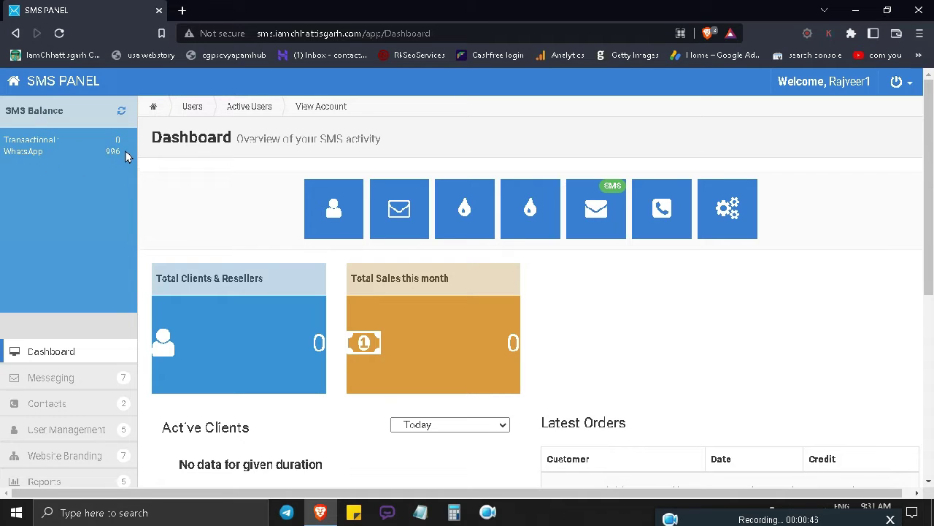
{"action": "left_click_drag", "start_coordinate": [125, 151], "coordinate": [105, 159]}
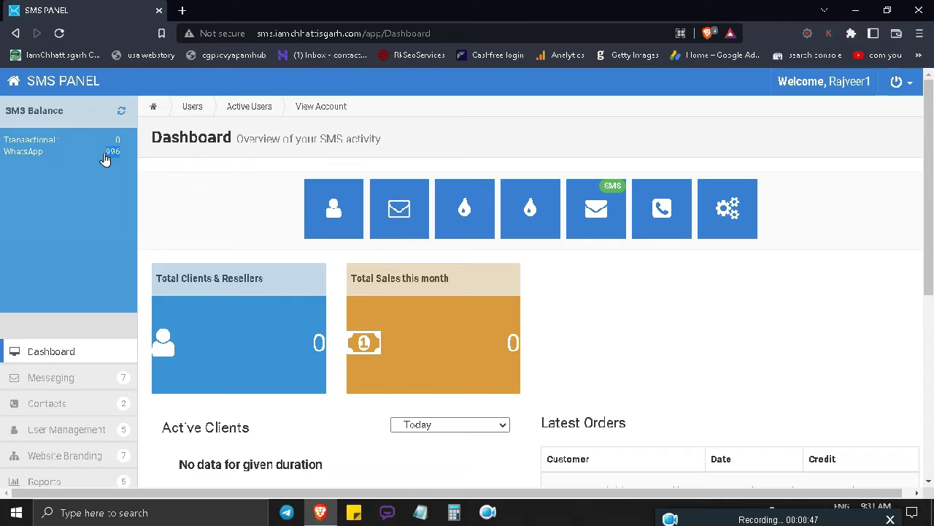
{"action": "left_click", "coordinate": [111, 213]}
{"action": "scroll", "coordinate": [88, 190], "scroll_direction": "down", "scroll_amount": 5}
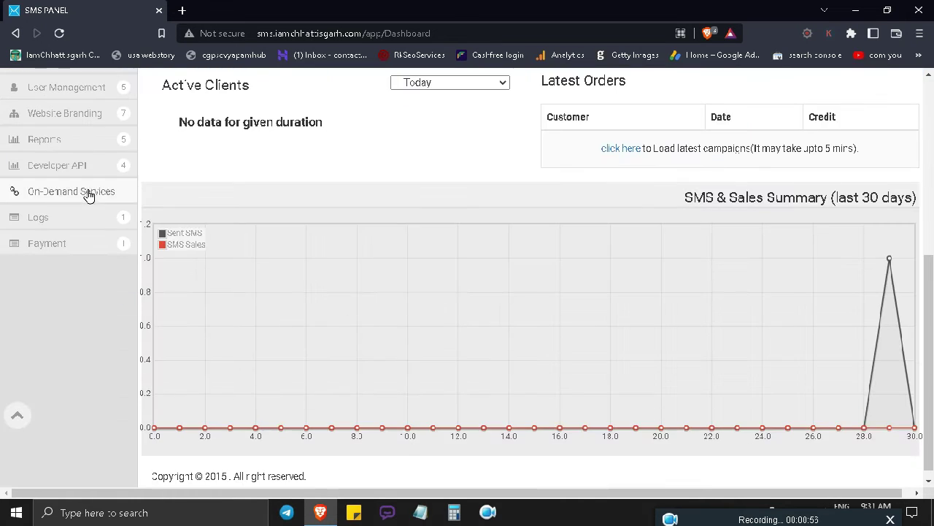
{"action": "scroll", "coordinate": [101, 283], "scroll_direction": "up", "scroll_amount": 2}
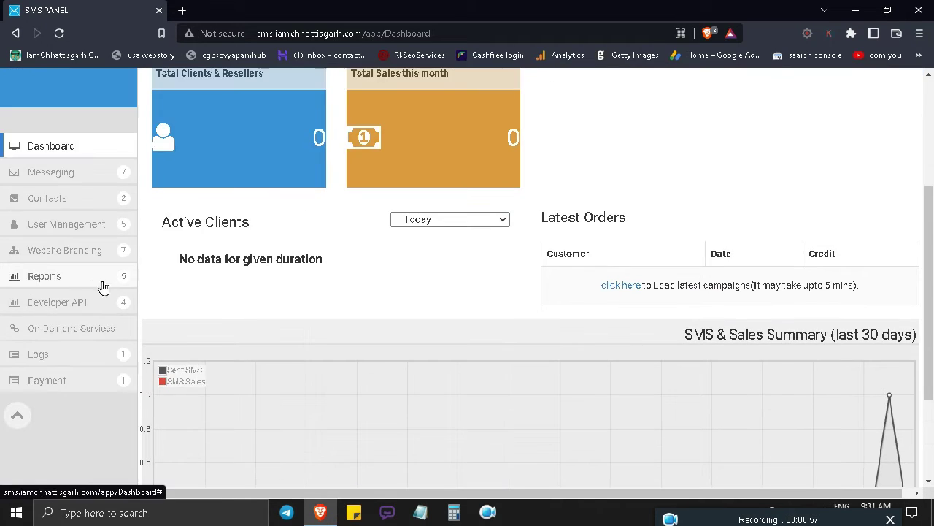
{"action": "left_click", "coordinate": [87, 175]}
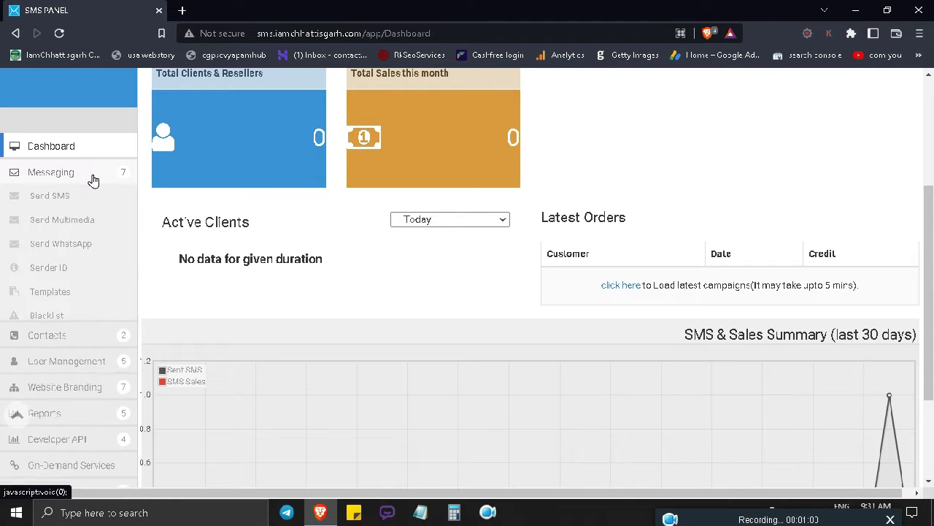
Open Send WhatsApp and enter the recipient's mobile number with country code 91
{"action": "left_click", "coordinate": [84, 248]}
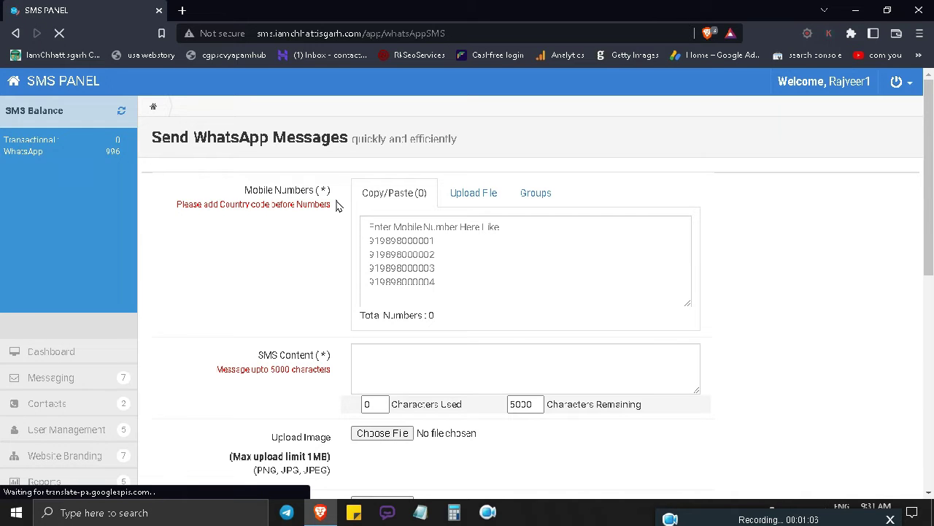
{"action": "left_click_drag", "start_coordinate": [332, 190], "coordinate": [253, 195]}
{"action": "left_click", "coordinate": [299, 270]}
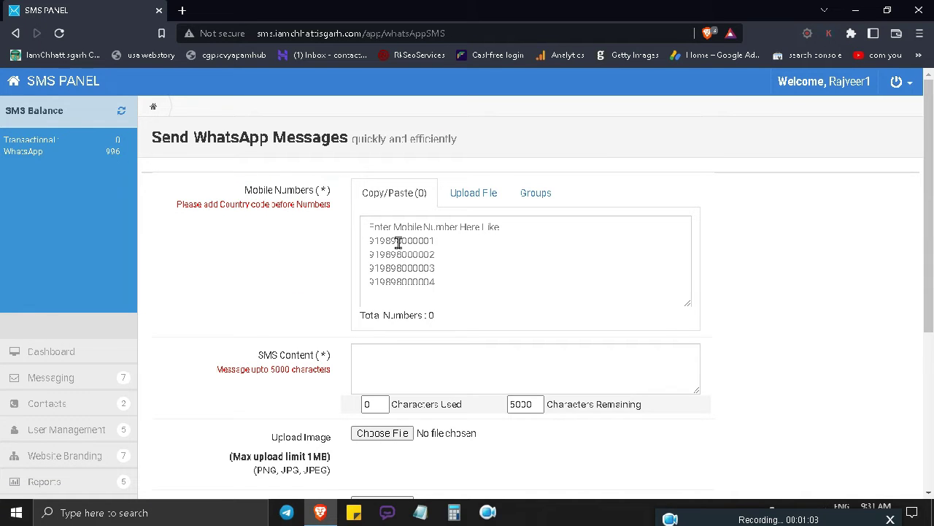
{"action": "left_click", "coordinate": [443, 238]}
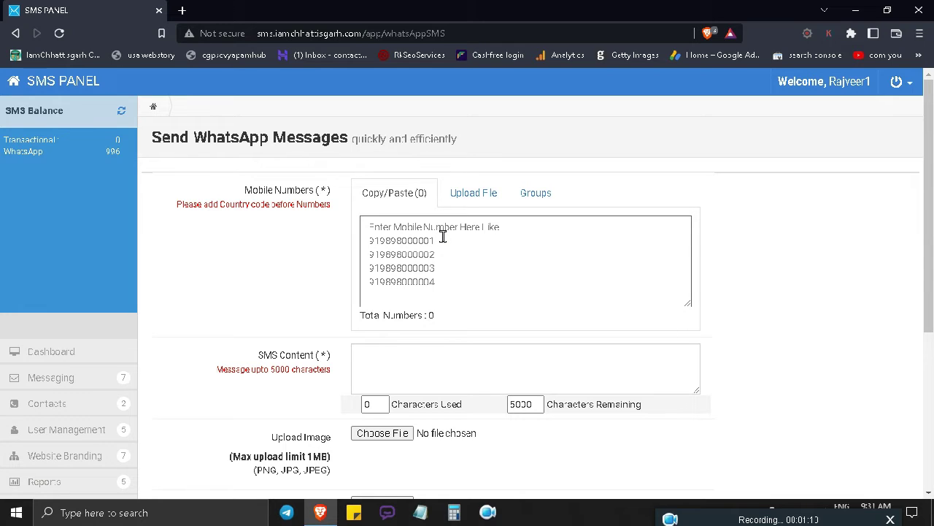
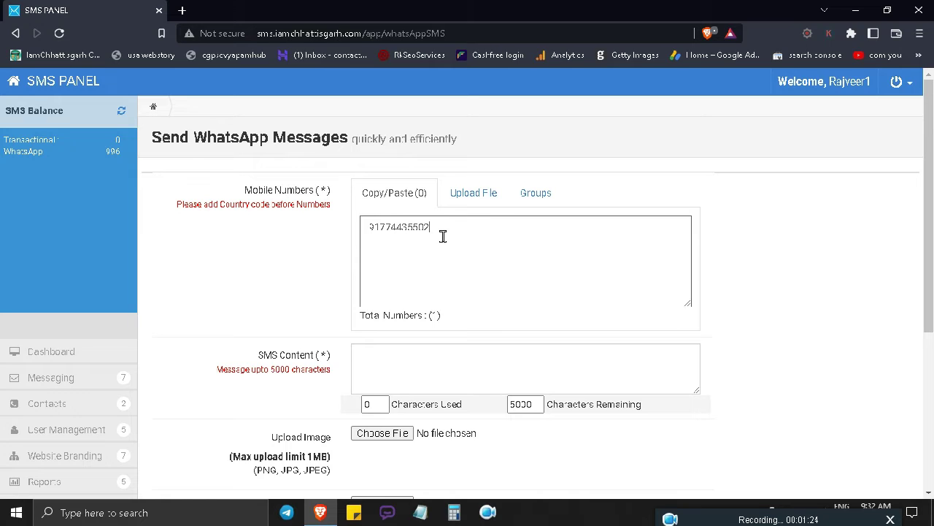
Type 'Hi this is Demo test.' into the SMS Content box
{"action": "scroll", "coordinate": [443, 236], "scroll_direction": "down", "scroll_amount": 2}
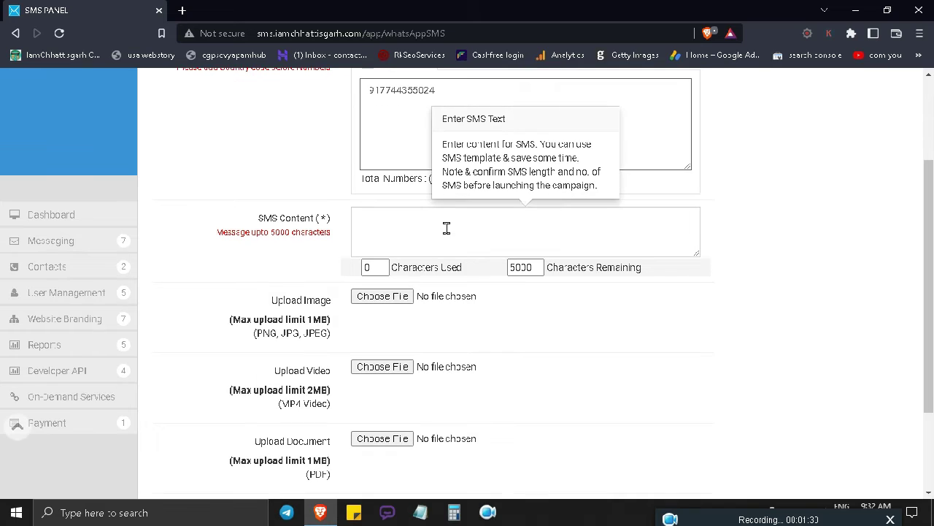
{"action": "left_click", "coordinate": [444, 227]}
{"action": "scroll", "coordinate": [633, 393], "scroll_direction": "up", "scroll_amount": 1}
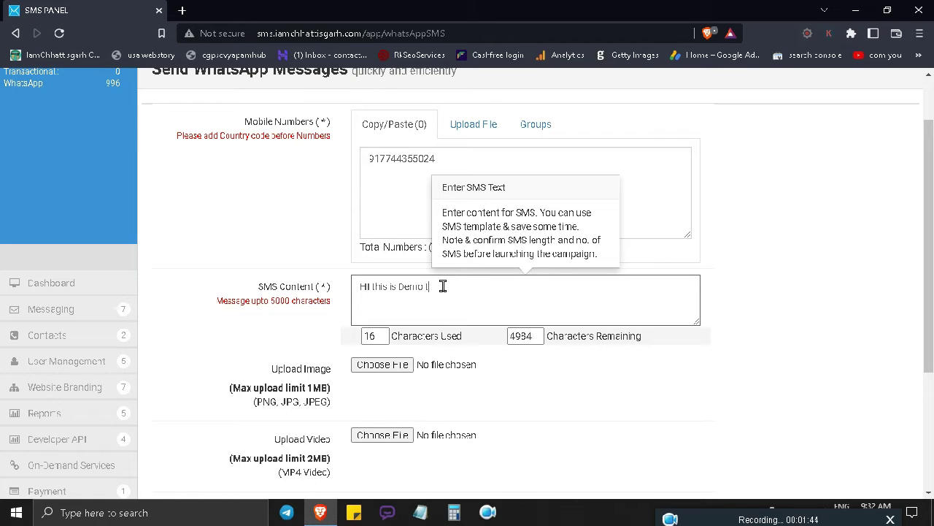
{"action": "type", "text": "est."}
{"action": "scroll", "coordinate": [442, 286], "scroll_direction": "up", "scroll_amount": 1}
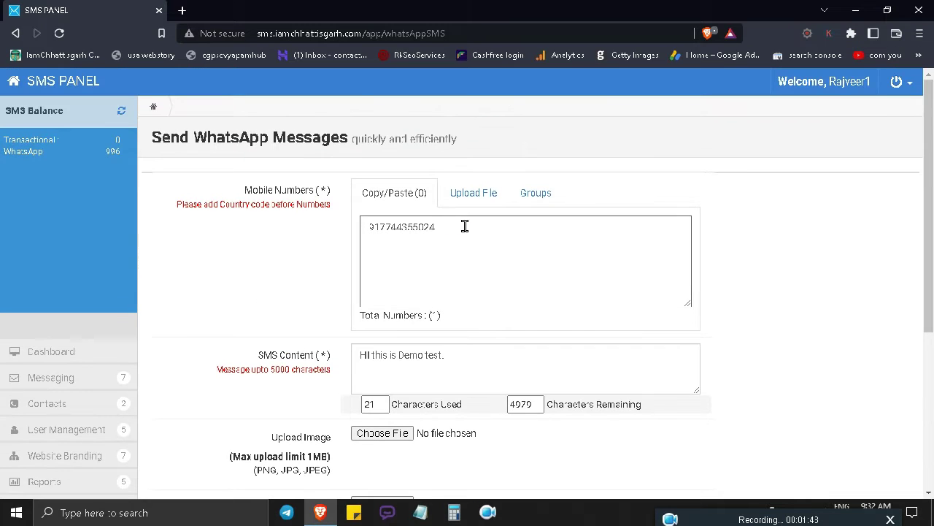
{"action": "left_click_drag", "start_coordinate": [463, 226], "coordinate": [309, 241]}
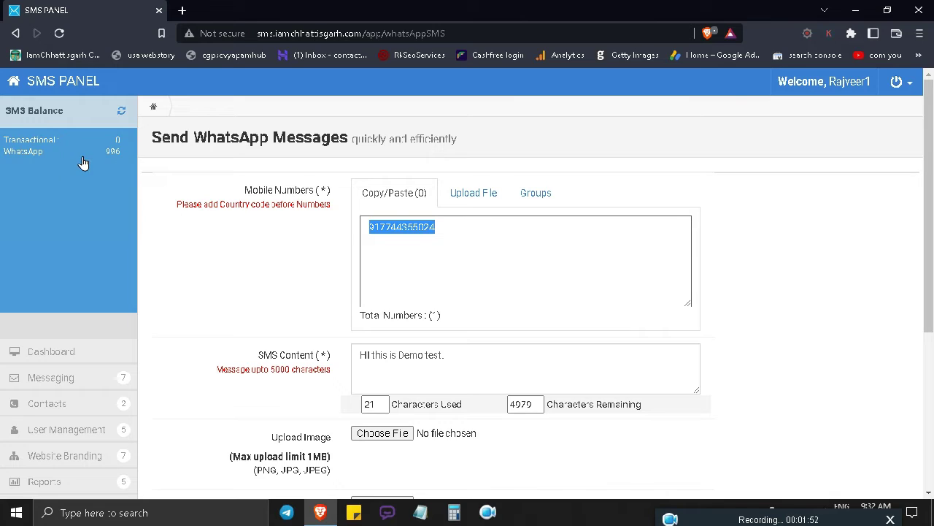
{"action": "right_click", "coordinate": [453, 228]}
{"action": "double_click", "coordinate": [422, 227]}
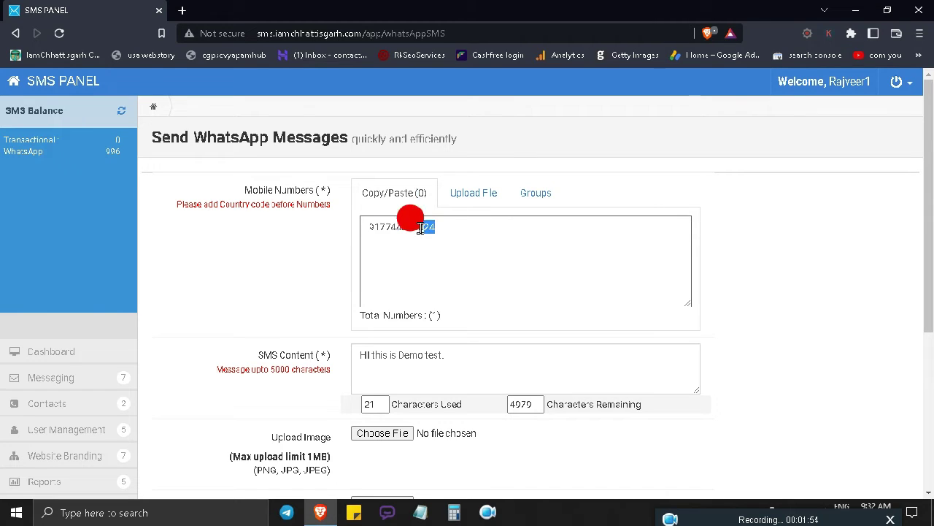
{"action": "left_click", "coordinate": [465, 228]}
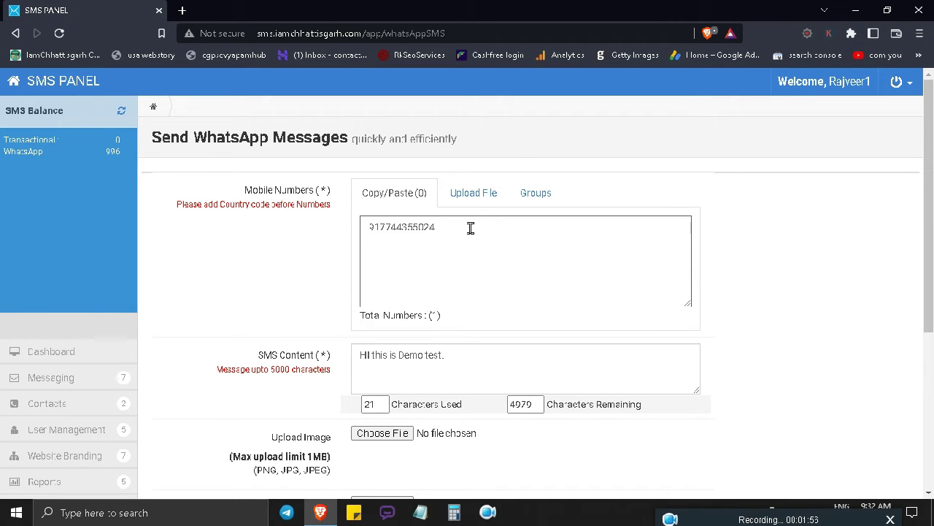
{"action": "scroll", "coordinate": [471, 229], "scroll_direction": "down", "scroll_amount": 3}
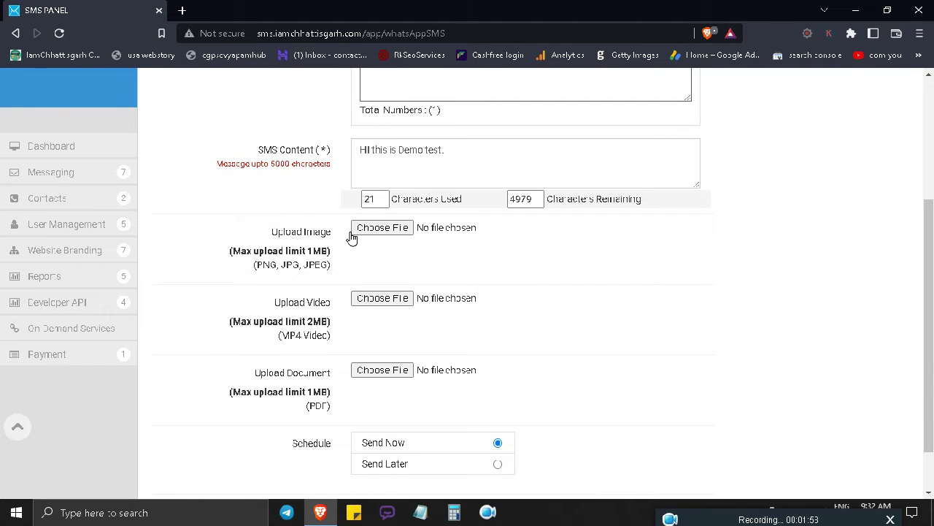
Attach the image kadwa long vigyapan.jpg to the WhatsApp message
{"action": "left_click", "coordinate": [390, 229]}
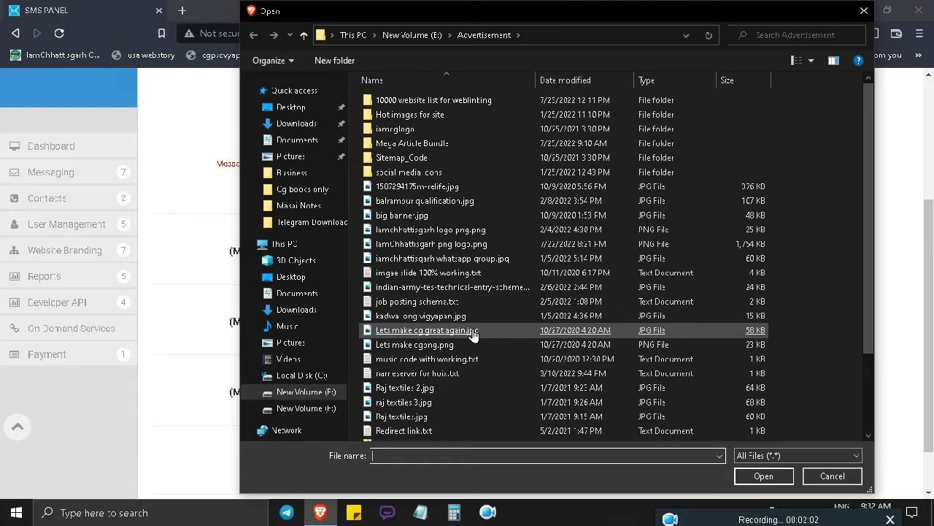
{"action": "double_click", "coordinate": [465, 317]}
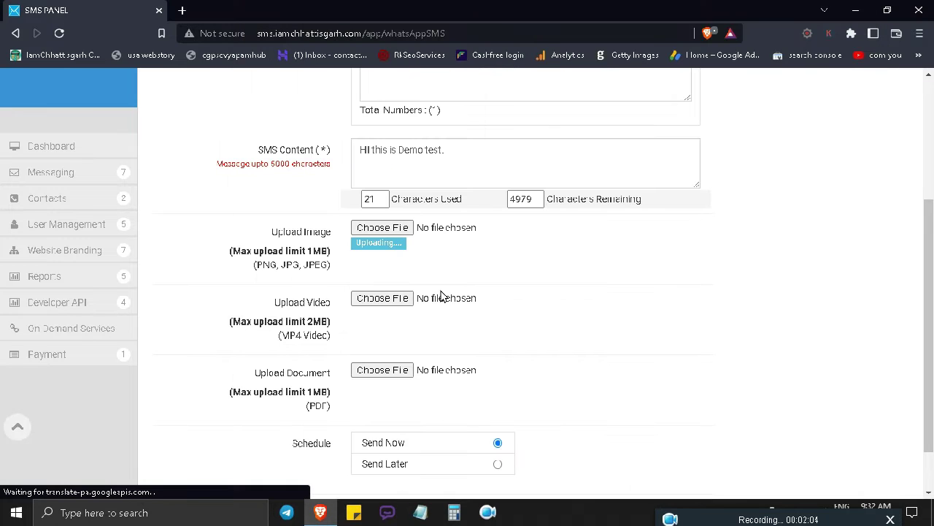
{"action": "scroll", "coordinate": [434, 328], "scroll_direction": "down", "scroll_amount": 1}
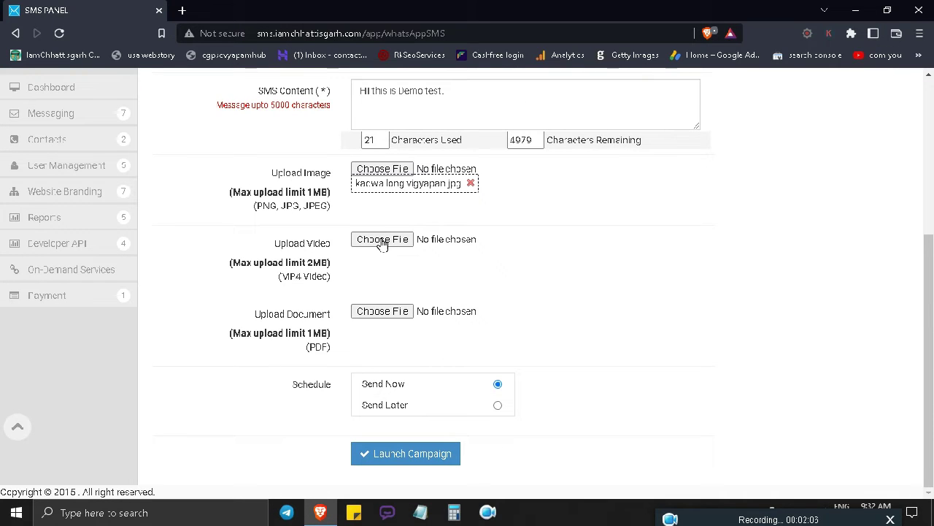
{"action": "left_click_drag", "start_coordinate": [338, 270], "coordinate": [217, 262]}
{"action": "left_click", "coordinate": [229, 265]}
{"action": "left_click", "coordinate": [217, 259]}
{"action": "scroll", "coordinate": [373, 262], "scroll_direction": "up", "scroll_amount": 3}
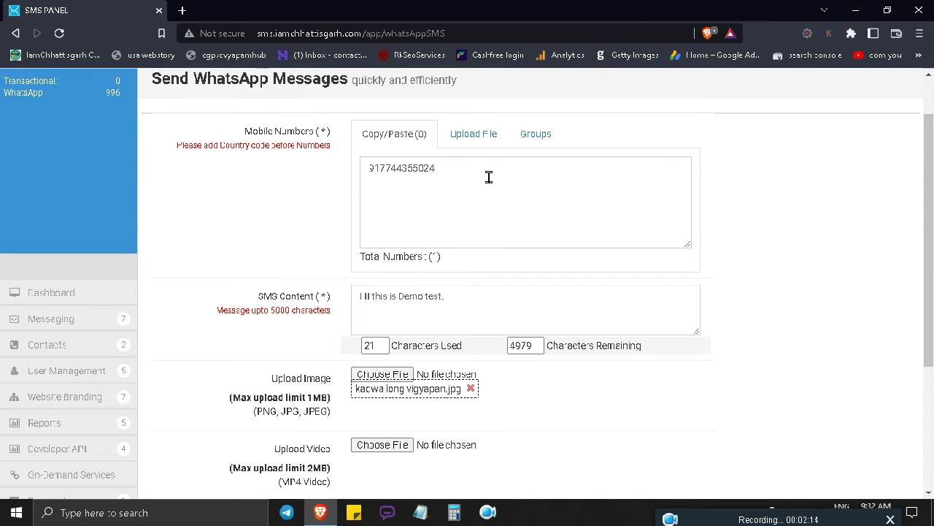
Open the document picker and close it without attaching any file
{"action": "left_click", "coordinate": [487, 219]}
{"action": "scroll", "coordinate": [475, 219], "scroll_direction": "down", "scroll_amount": 3}
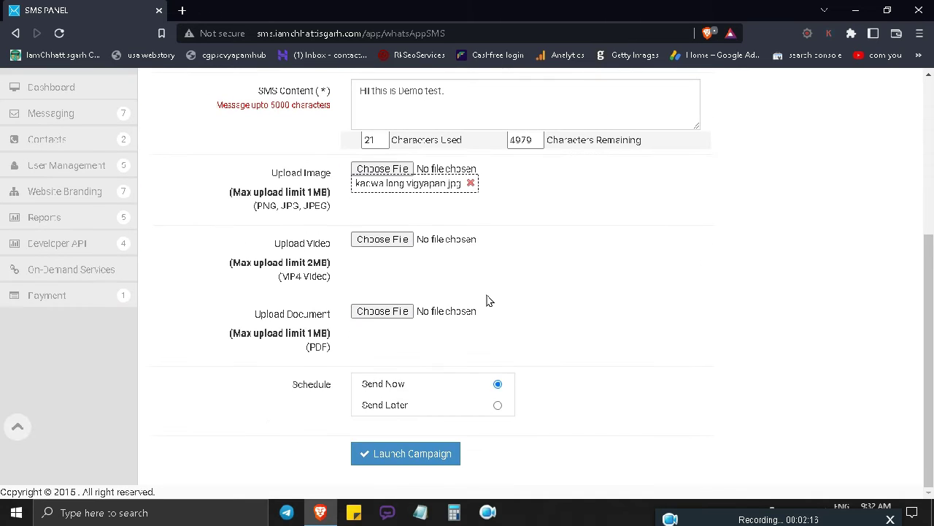
{"action": "left_click", "coordinate": [392, 315]}
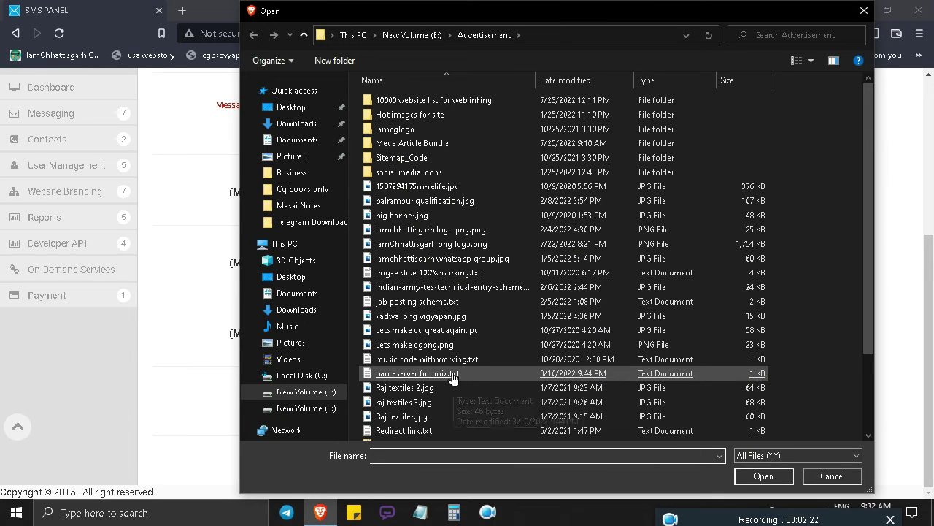
{"action": "scroll", "coordinate": [455, 376], "scroll_direction": "down", "scroll_amount": 2}
{"action": "scroll", "coordinate": [466, 357], "scroll_direction": "up", "scroll_amount": 1}
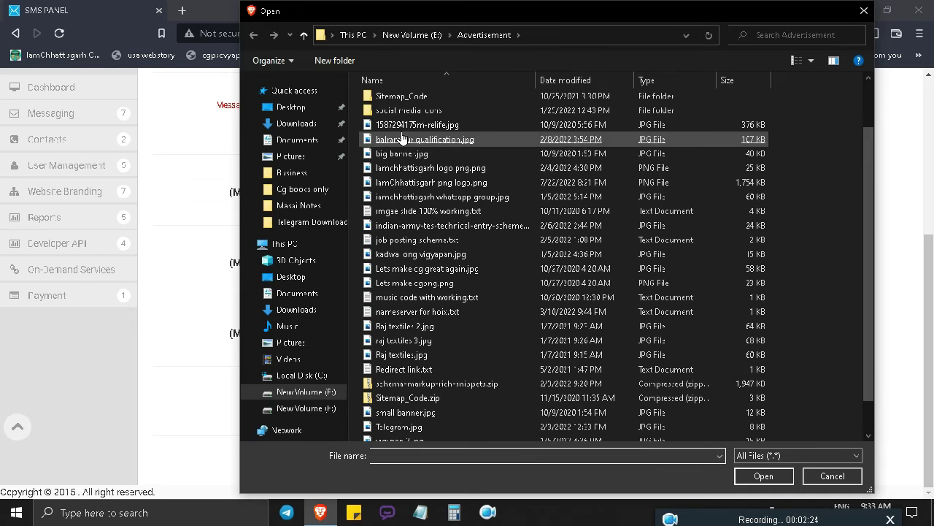
{"action": "left_click", "coordinate": [864, 11]}
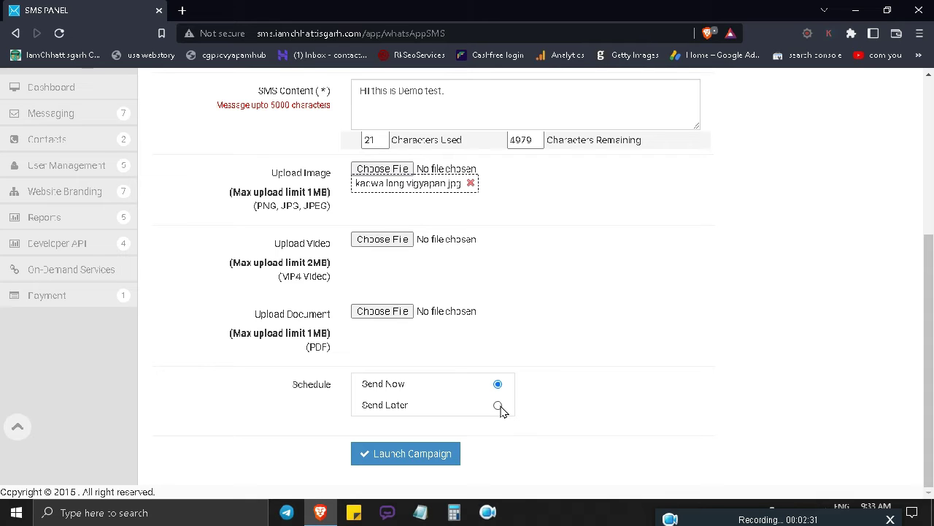
Try Send Later scheduling, then revert to Send Now and launch the campaign
{"action": "left_click", "coordinate": [498, 406]}
{"action": "scroll", "coordinate": [580, 386], "scroll_direction": "down", "scroll_amount": 2}
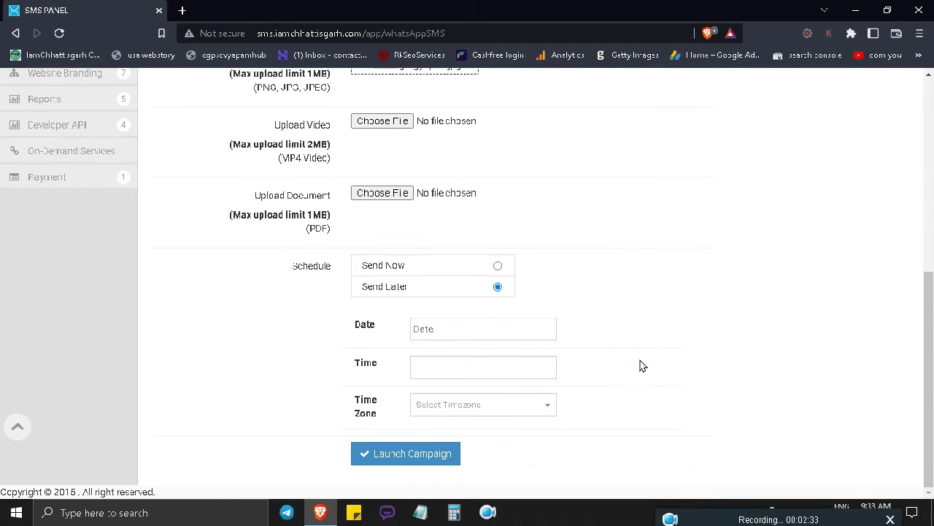
{"action": "left_click", "coordinate": [470, 318]}
{"action": "left_click", "coordinate": [492, 368]}
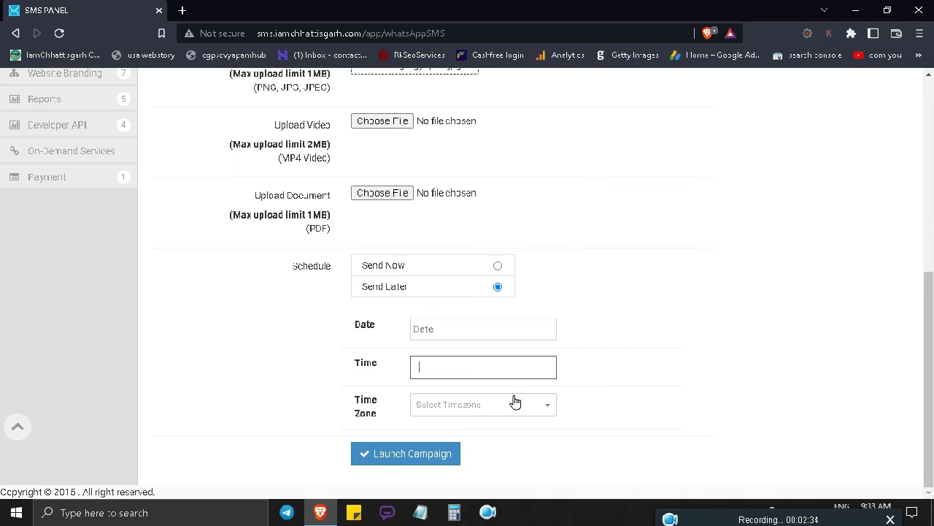
{"action": "left_click", "coordinate": [515, 401]}
{"action": "scroll", "coordinate": [693, 351], "scroll_direction": "down", "scroll_amount": 1}
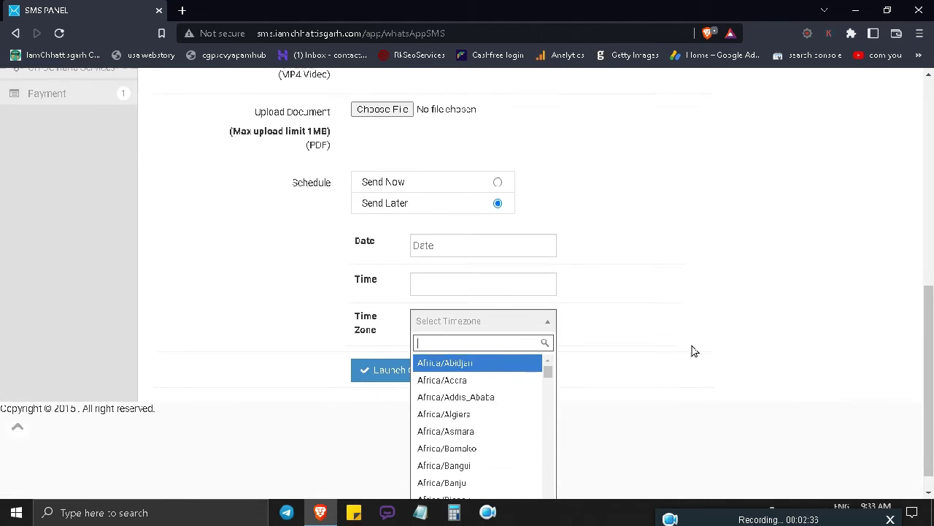
{"action": "left_click", "coordinate": [693, 350]}
{"action": "scroll", "coordinate": [620, 349], "scroll_direction": "up", "scroll_amount": 1}
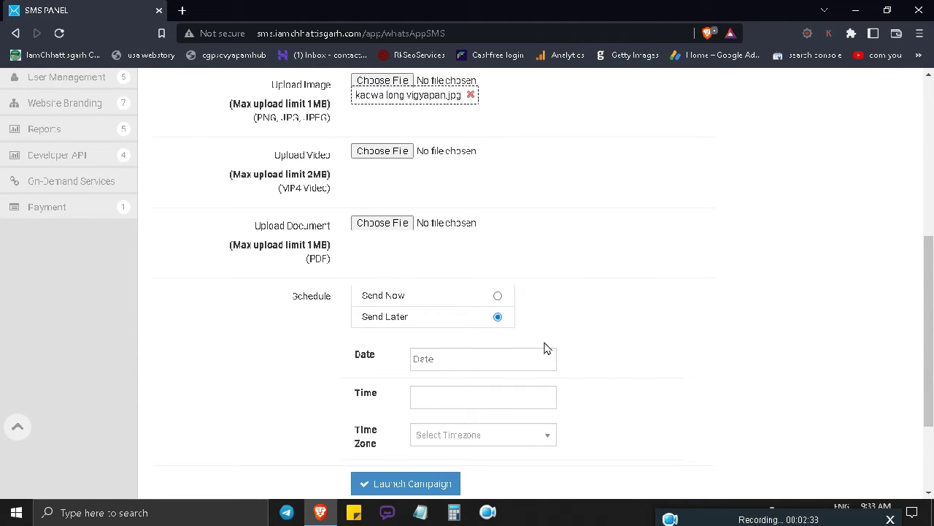
{"action": "left_click", "coordinate": [498, 295]}
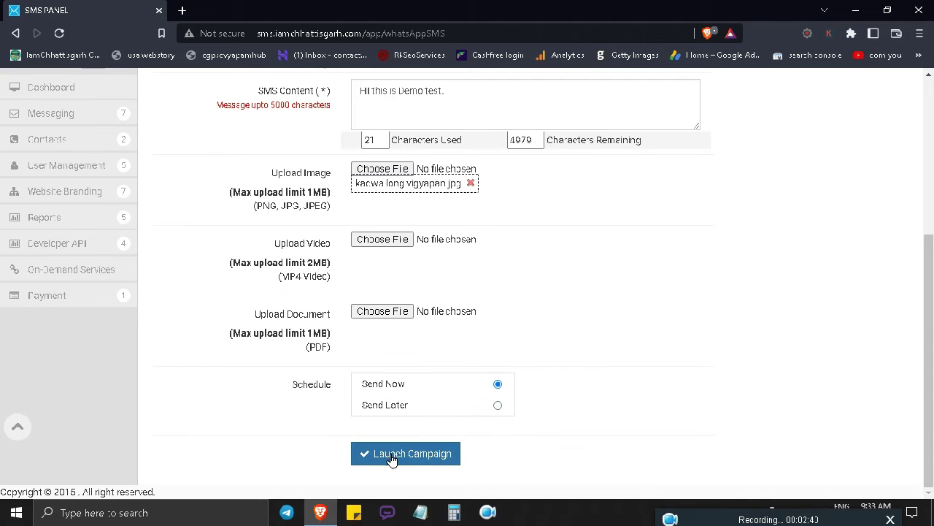
{"action": "left_click", "coordinate": [420, 458]}
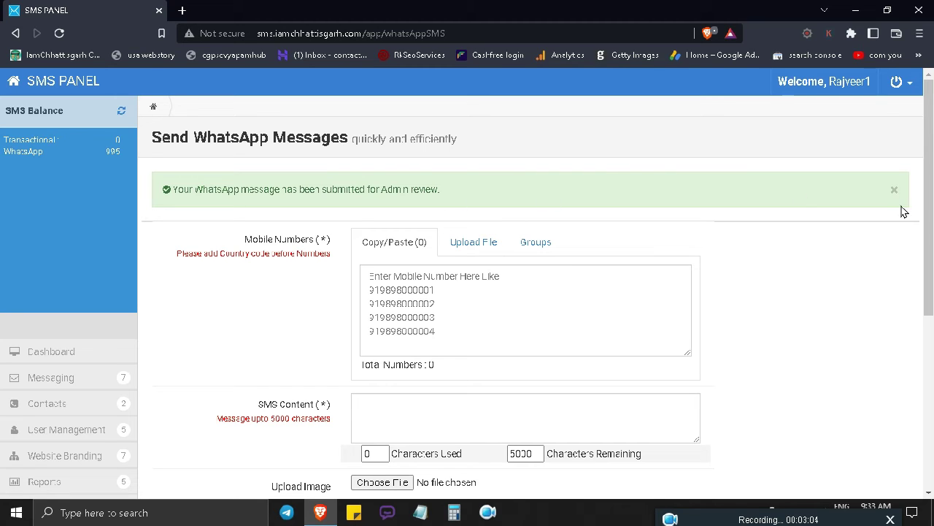
Dismiss the review confirmation and open Reports > WhatsApp Report
{"action": "left_click", "coordinate": [893, 193]}
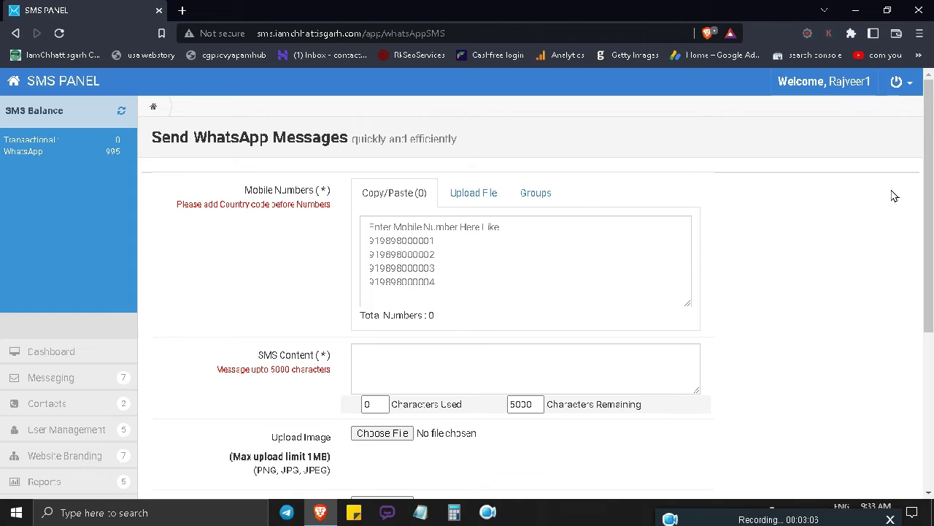
{"action": "scroll", "coordinate": [870, 301], "scroll_direction": "down", "scroll_amount": 2}
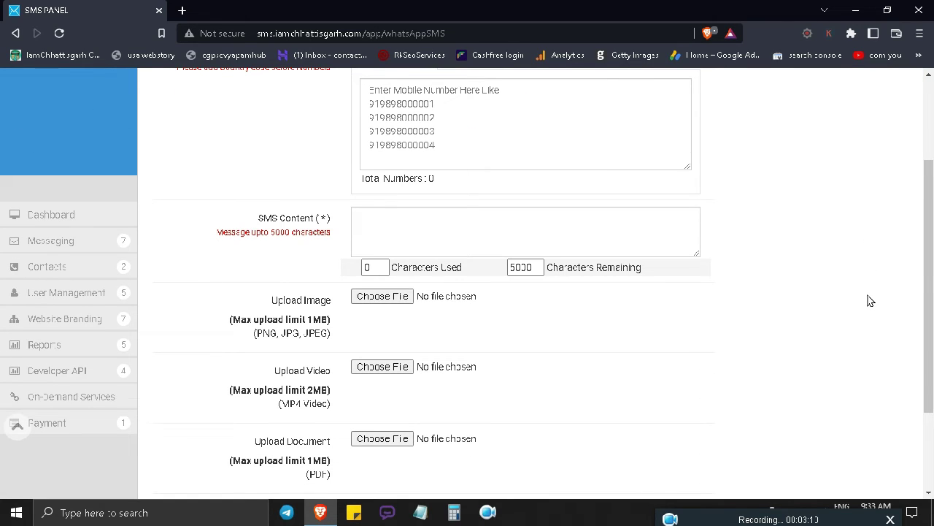
{"action": "left_click", "coordinate": [58, 347]}
{"action": "scroll", "coordinate": [380, 219], "scroll_direction": "down", "scroll_amount": 2}
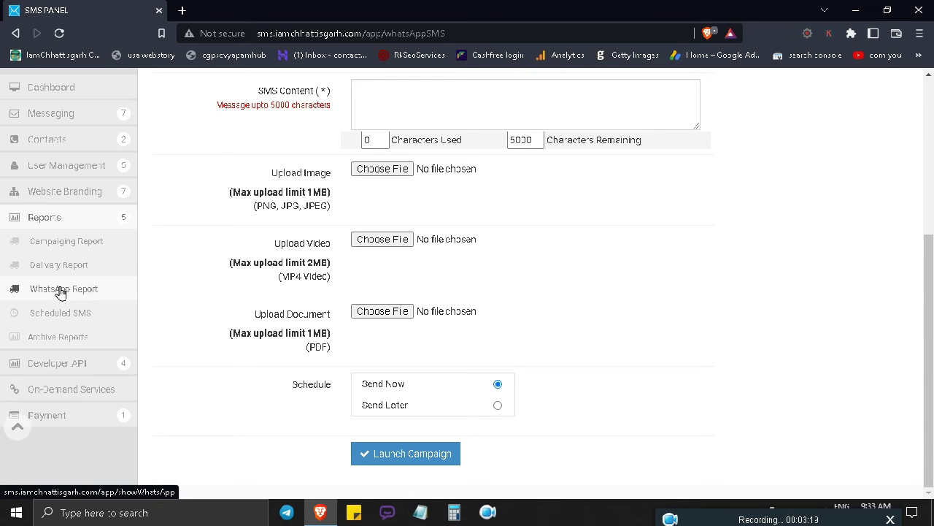
{"action": "left_click", "coordinate": [93, 289]}
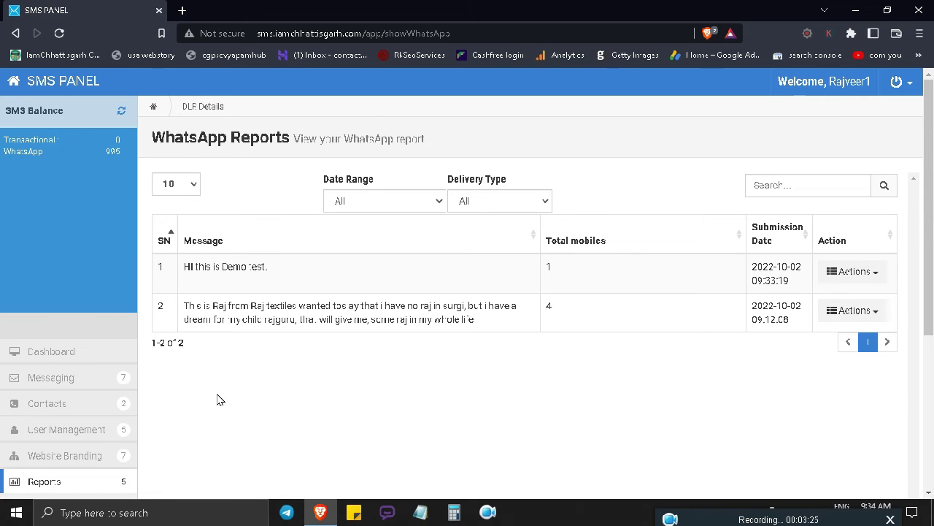
Highlight the 'HI this is Demo test.' row and choose View from its Actions menu
{"action": "left_click_drag", "start_coordinate": [268, 267], "coordinate": [179, 277]}
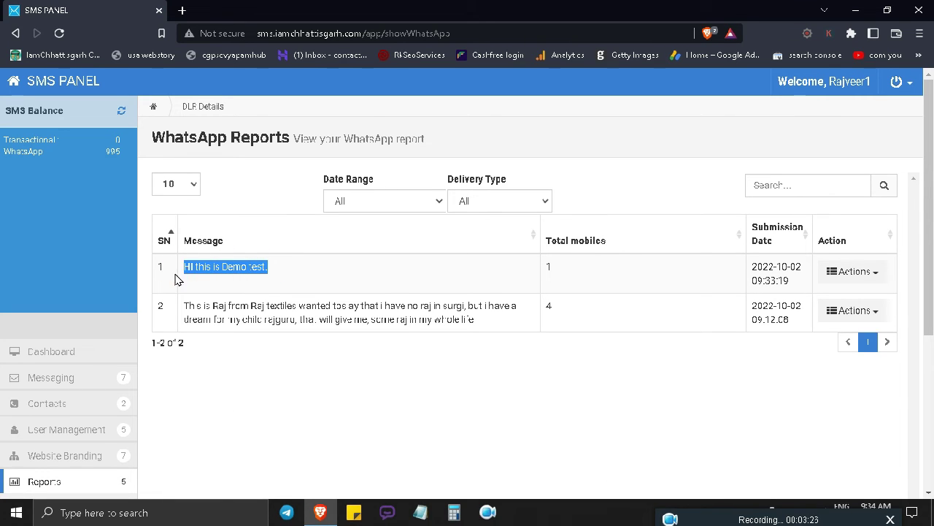
{"action": "left_click", "coordinate": [209, 279]}
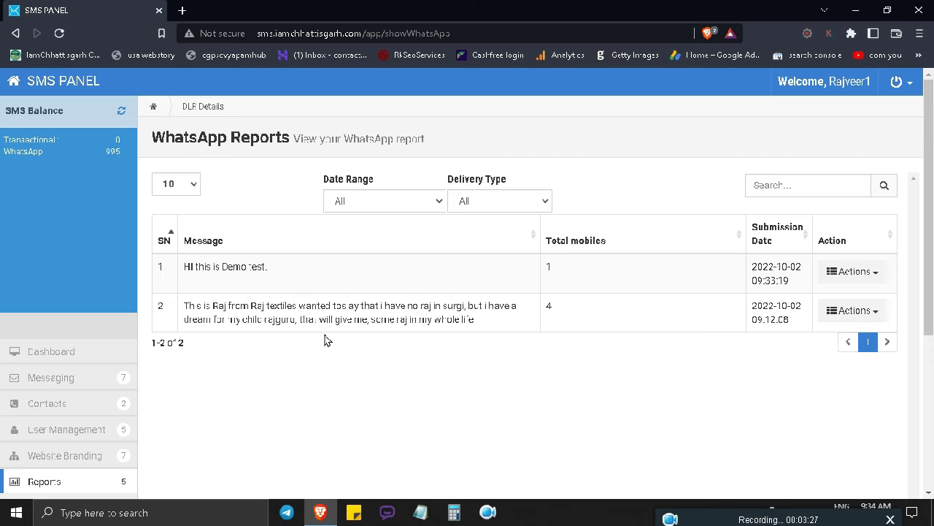
{"action": "left_click", "coordinate": [282, 270]}
{"action": "left_click_drag", "start_coordinate": [282, 270], "coordinate": [179, 270]}
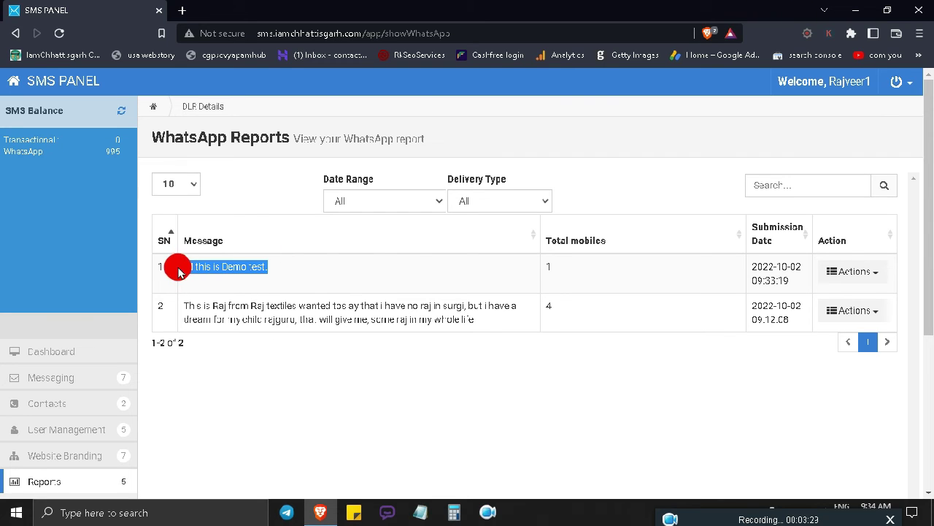
{"action": "left_click", "coordinate": [874, 271]}
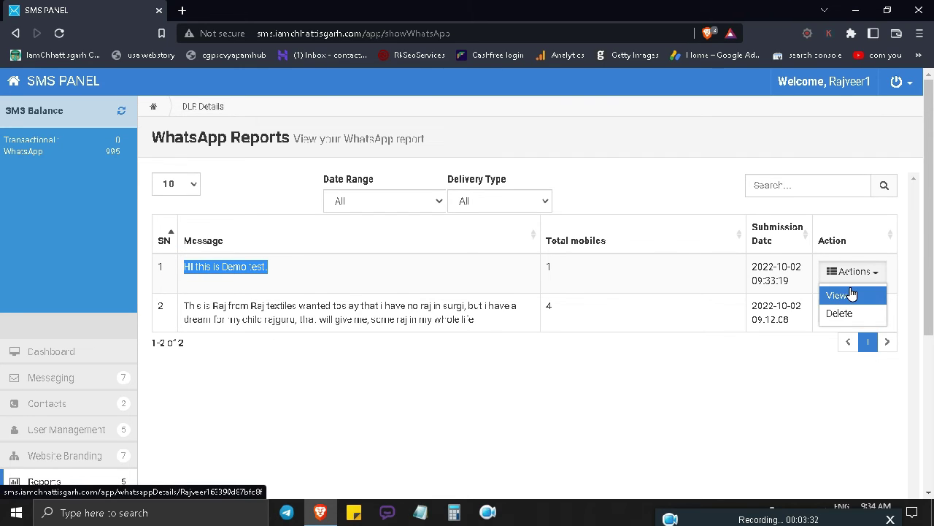
{"action": "left_click", "coordinate": [847, 293]}
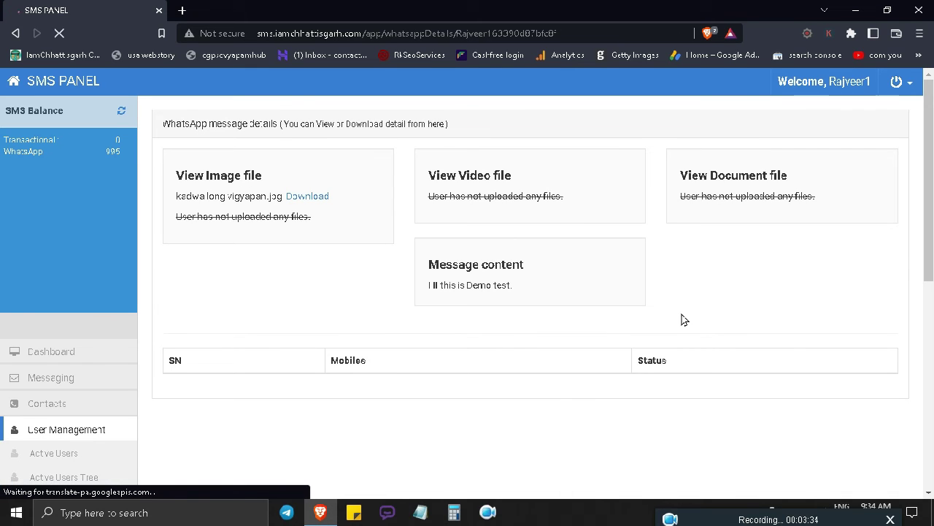
Highlight the recipient's mobile number and its Pending status in the campaign details
{"action": "scroll", "coordinate": [680, 311], "scroll_direction": "down", "scroll_amount": 3}
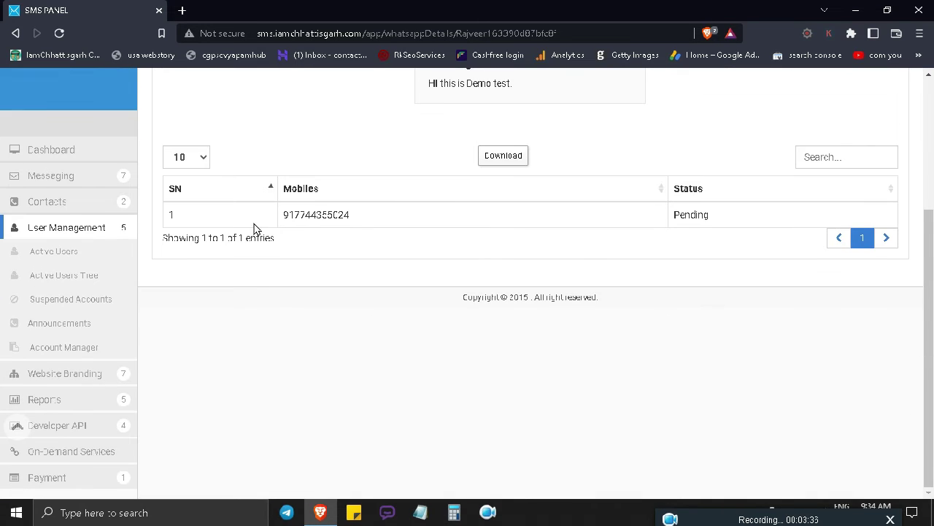
{"action": "left_click_drag", "start_coordinate": [380, 213], "coordinate": [279, 213]}
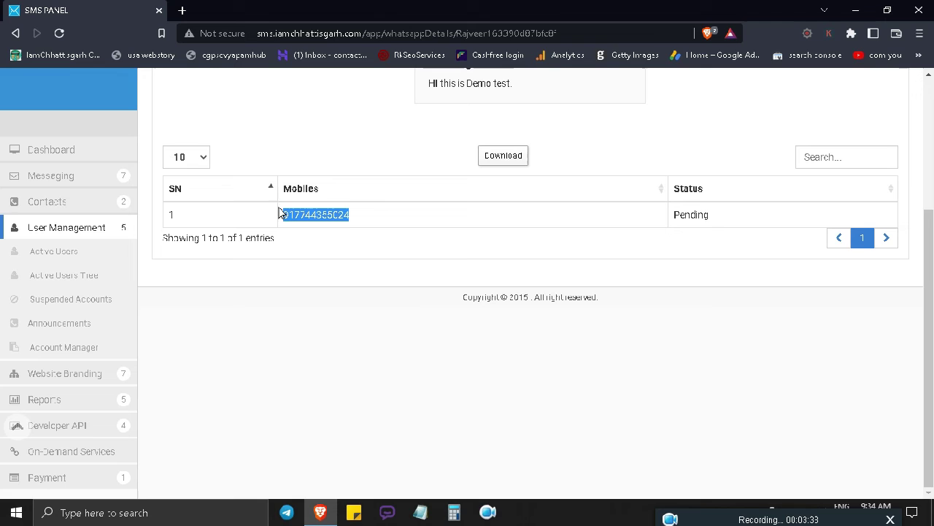
{"action": "left_click", "coordinate": [705, 216]}
{"action": "left_click_drag", "start_coordinate": [701, 212], "coordinate": [672, 219]}
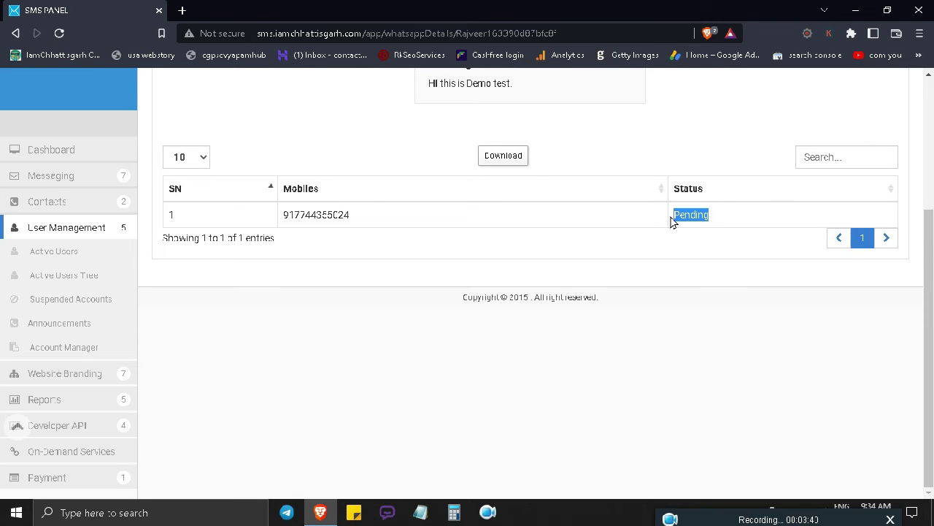
{"action": "left_click", "coordinate": [713, 212]}
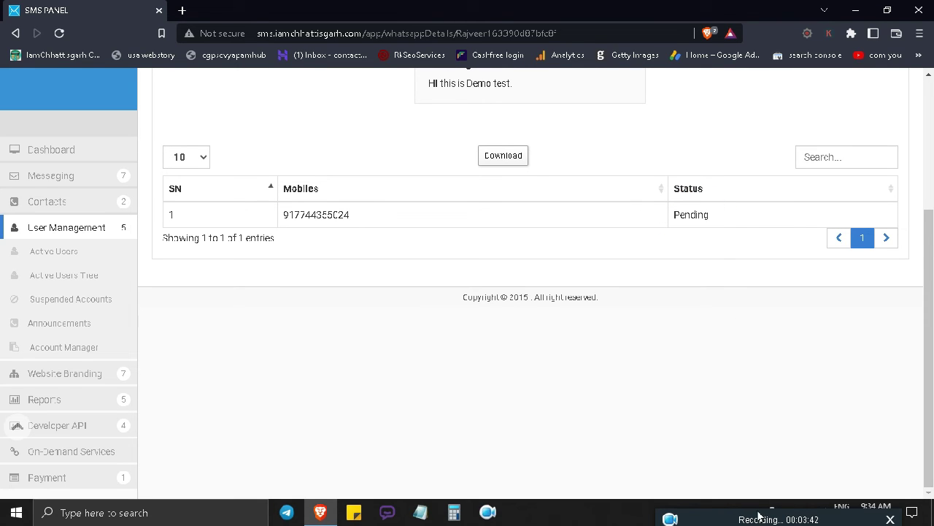
{"action": "left_click_drag", "start_coordinate": [759, 517], "coordinate": [511, 515]}
{"action": "left_click", "coordinate": [723, 216]}
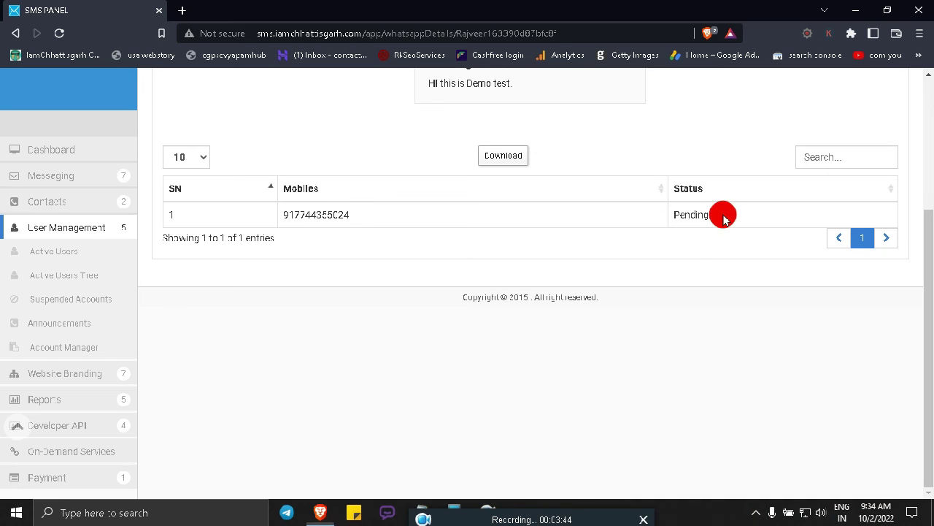
{"action": "left_click_drag", "start_coordinate": [723, 216], "coordinate": [654, 225]}
{"action": "triple_click", "coordinate": [654, 227]}
{"action": "left_click", "coordinate": [725, 217]}
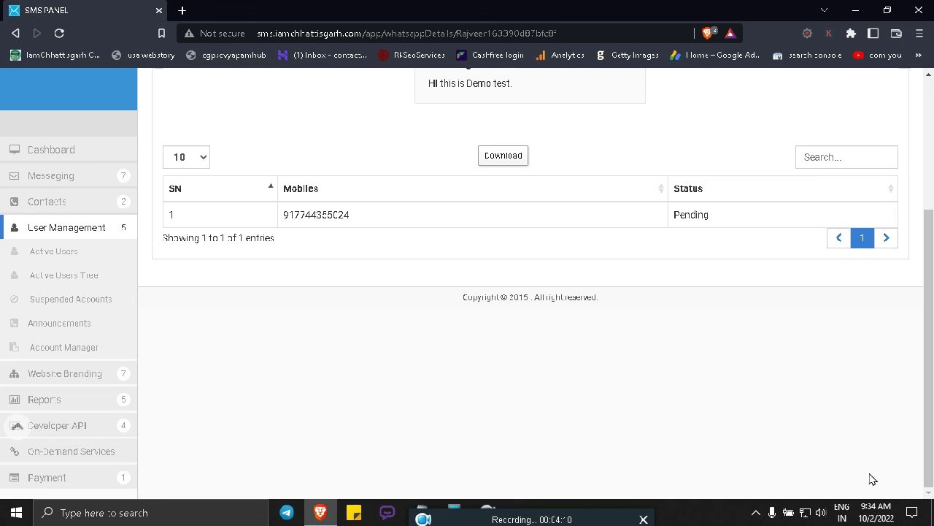
Go back to the SMS PANEL Dashboard via the logo
{"action": "scroll", "coordinate": [778, 367], "scroll_direction": "up", "scroll_amount": 3}
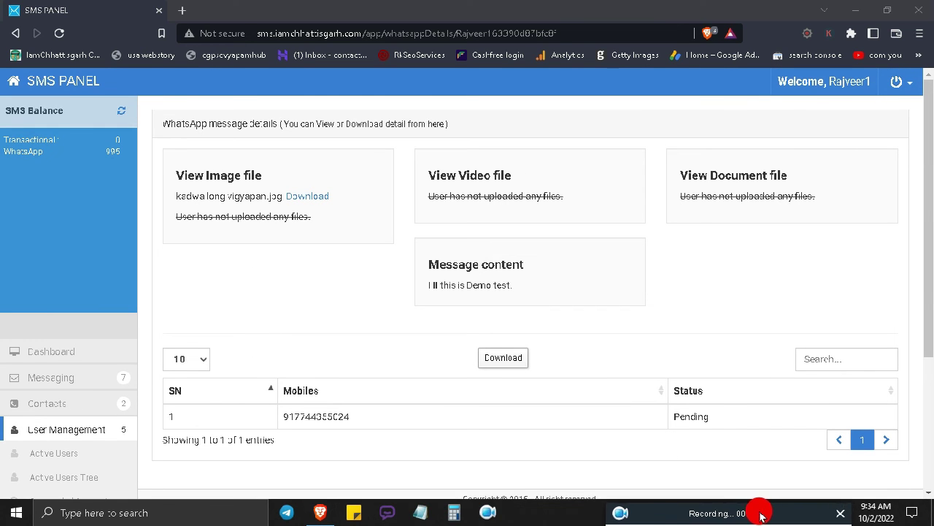
{"action": "left_click", "coordinate": [25, 85]}
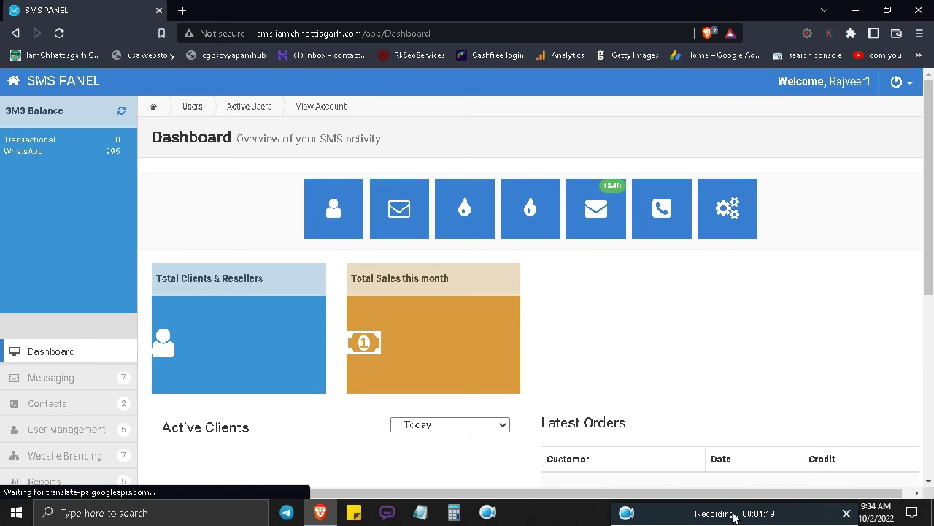
{"action": "mouse_move", "coordinate": [714, 509]}
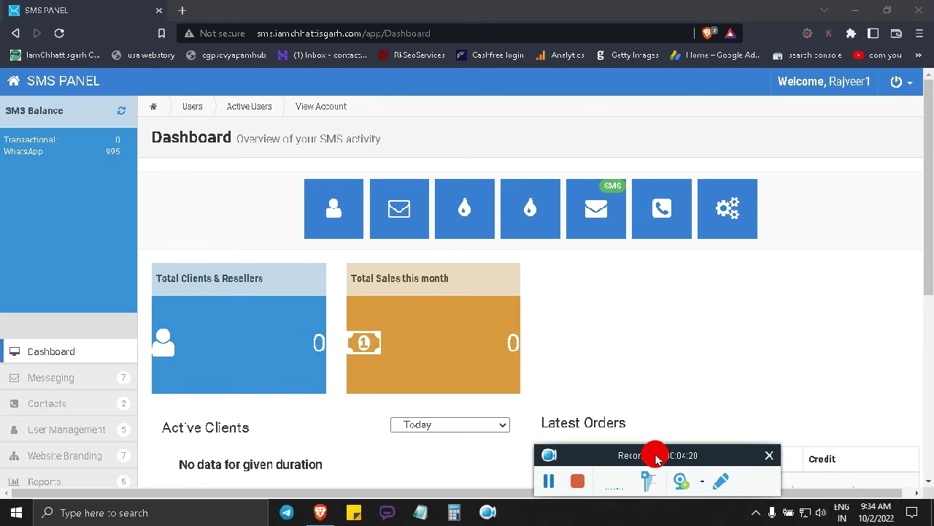